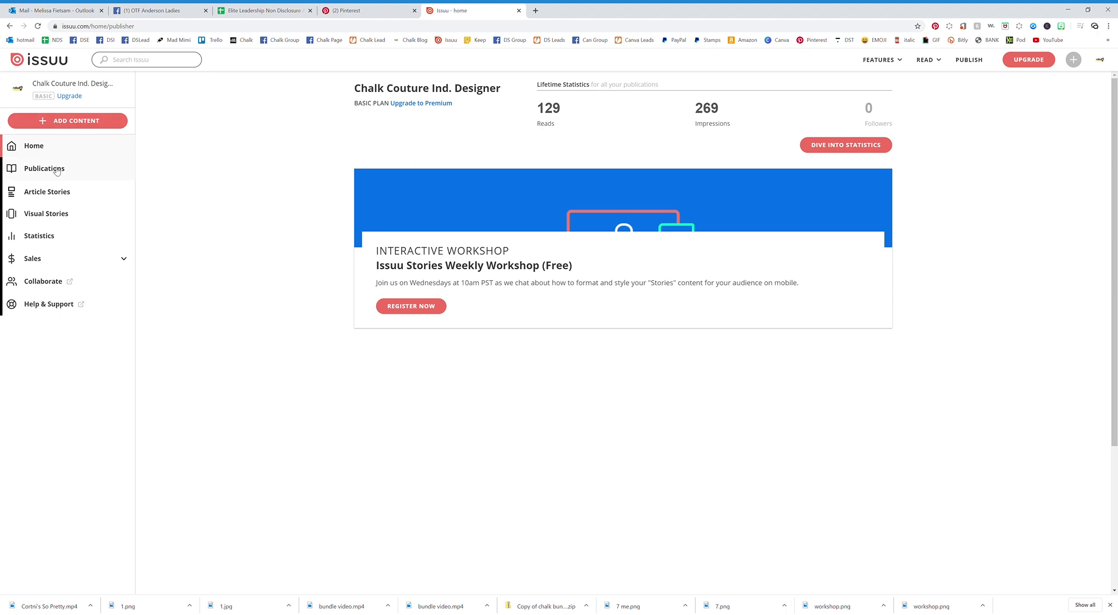
Step: Open the Chalk Couture Designer Enrollment Kit 2020 from the Publications list
click(56, 170)
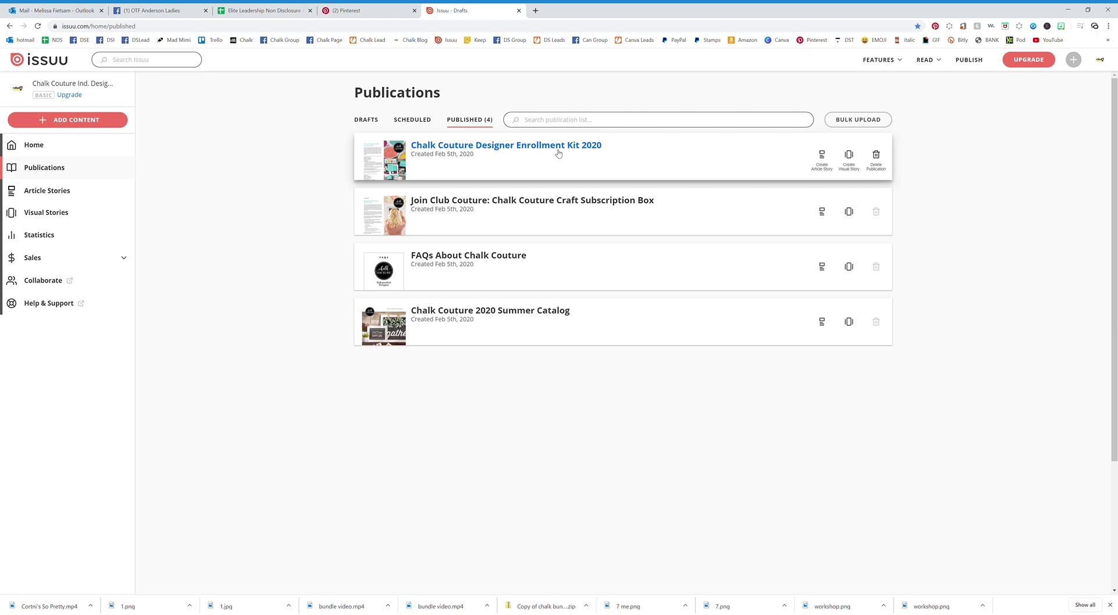
click(543, 159)
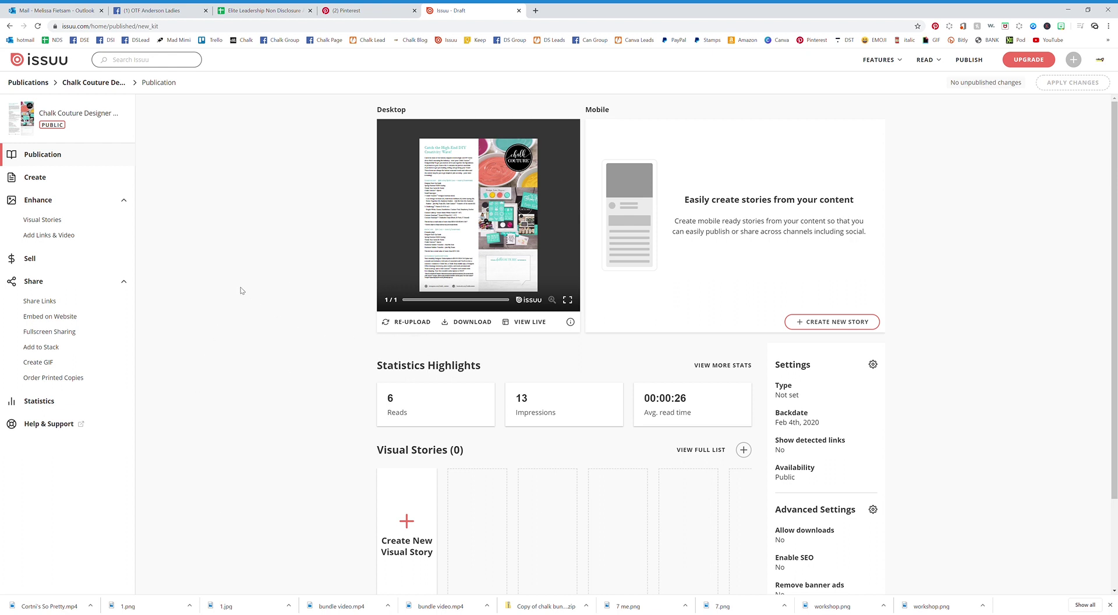
Step: Start editing links on page 1 and draw a link area over its left column
click(54, 239)
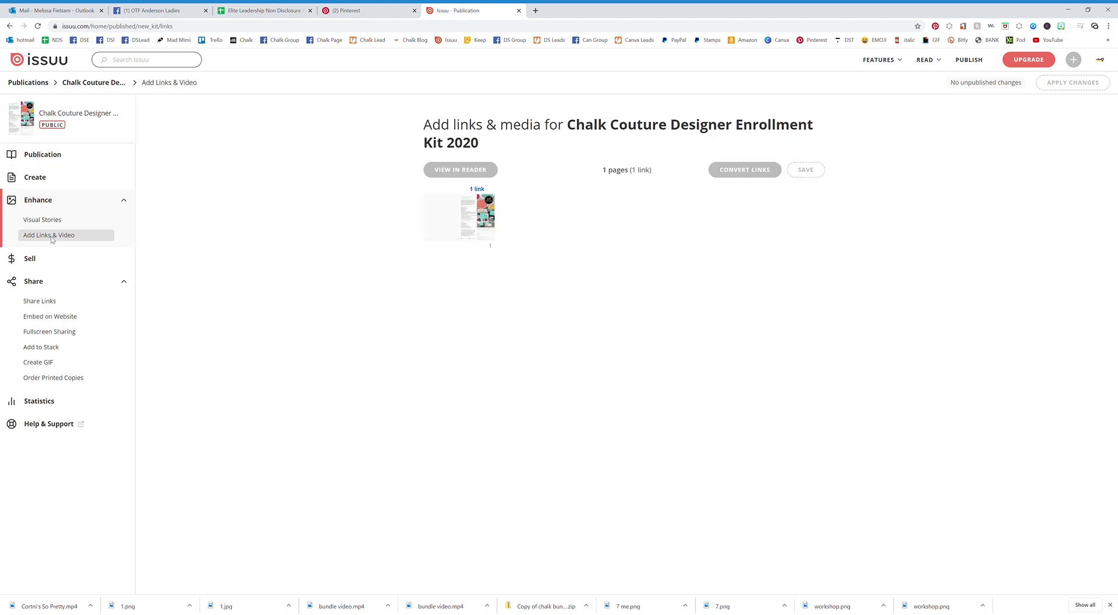
mouse_move(485, 216)
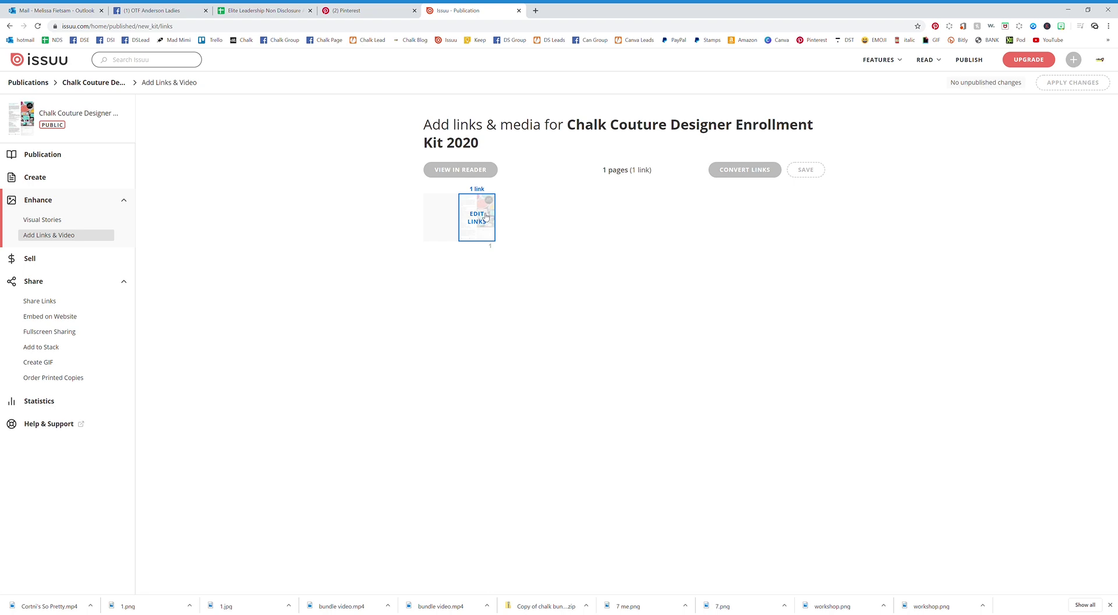
click(485, 216)
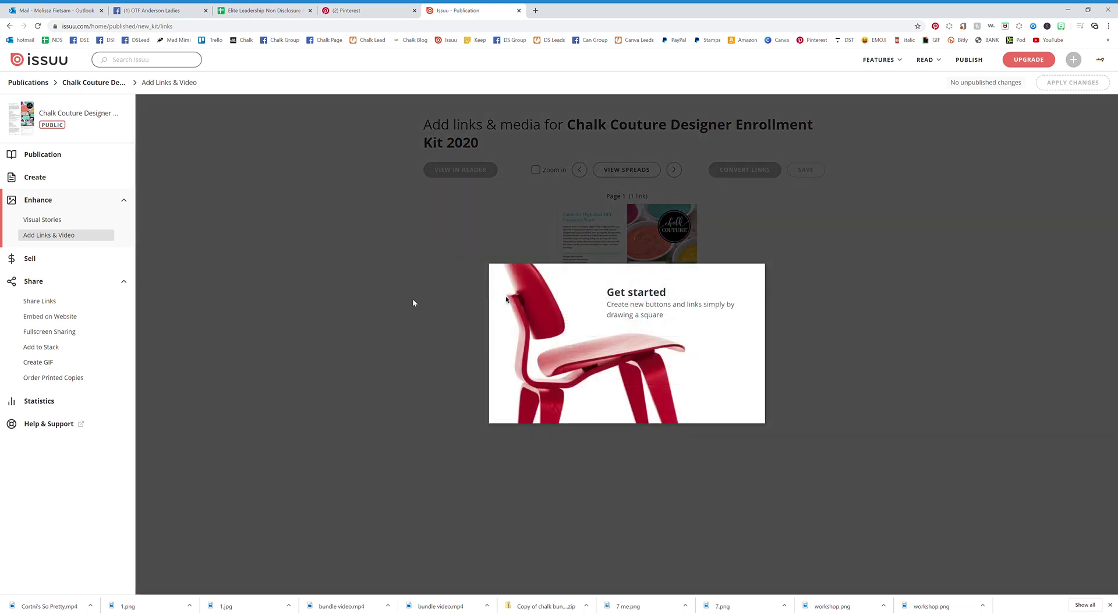
click(412, 302)
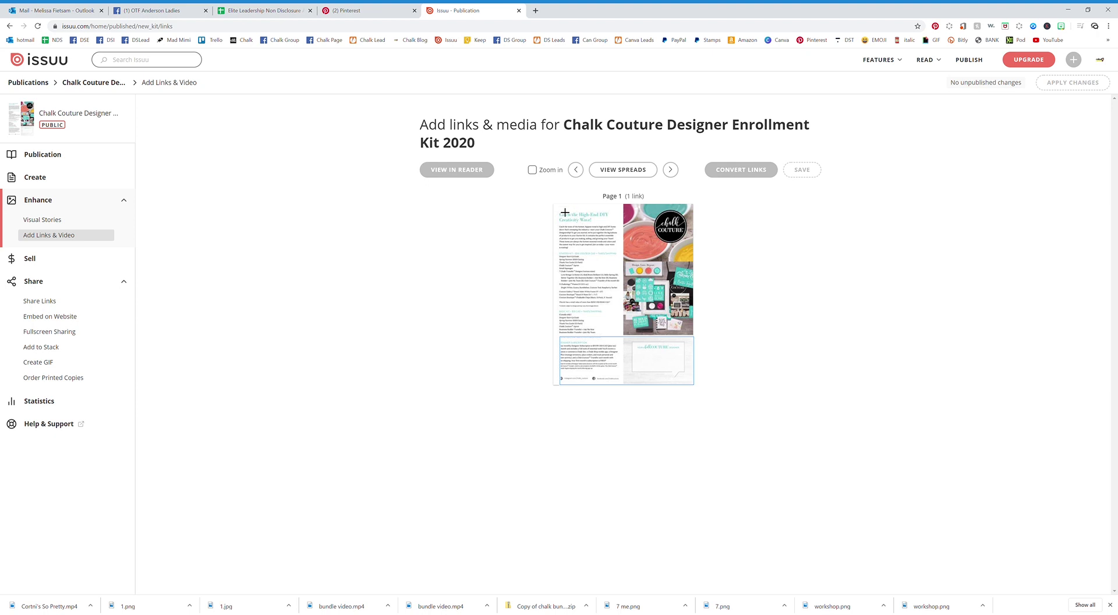
drag(558, 205, 623, 387)
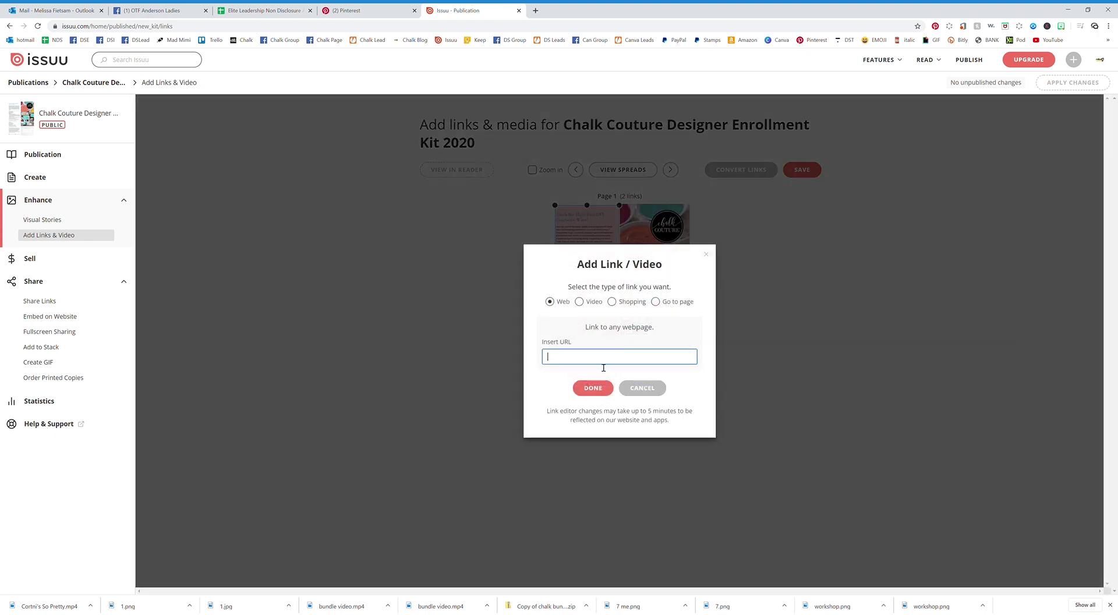
Step: Link the left-column area to the designer's chalkcouture.com page URL, then view it in the reader
text(ww)
text(w.chalkcouture.com/melissafietsam)
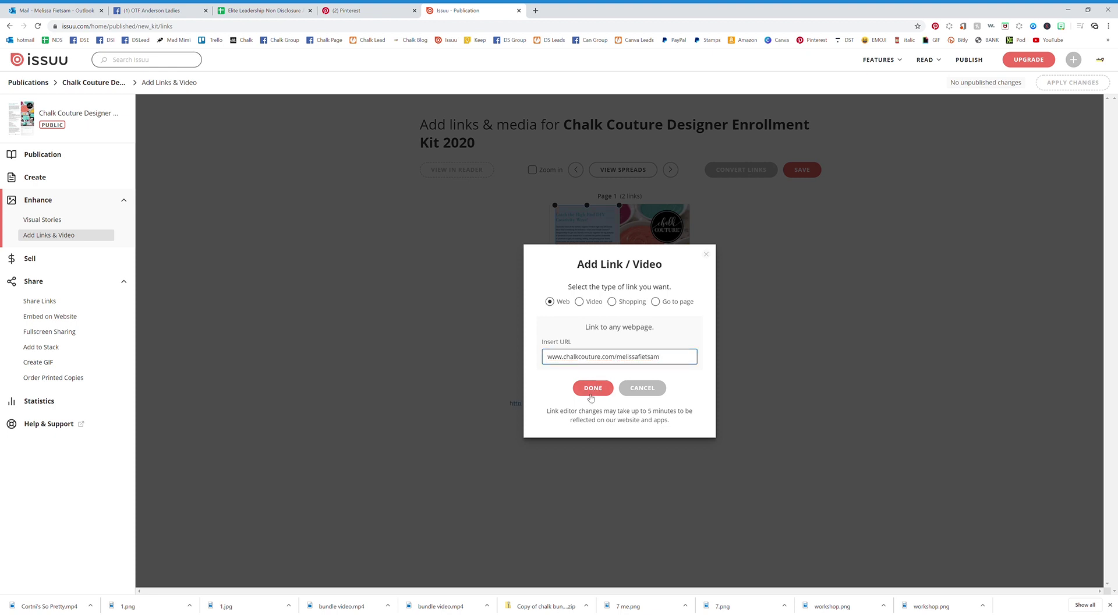
click(592, 388)
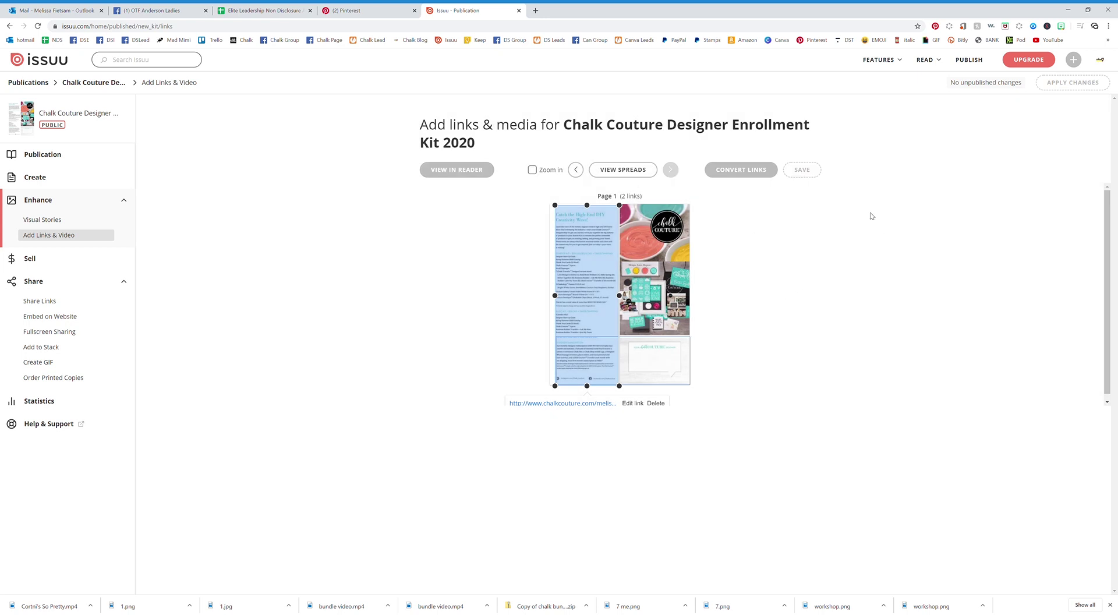
click(466, 173)
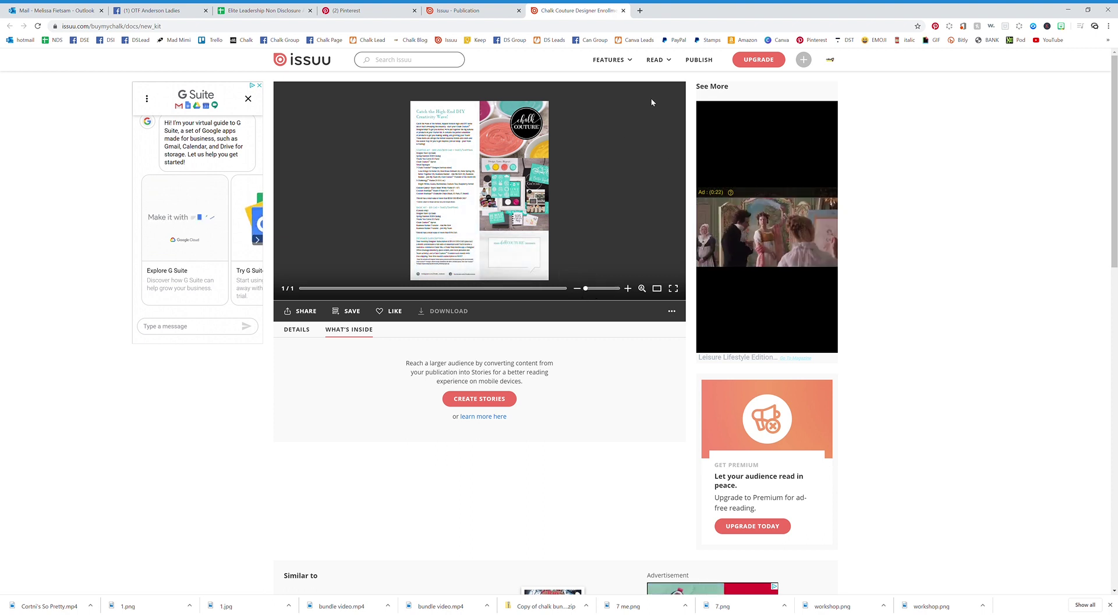
Step: Return from the public reader to the Issuu home dashboard via the logo
click(295, 68)
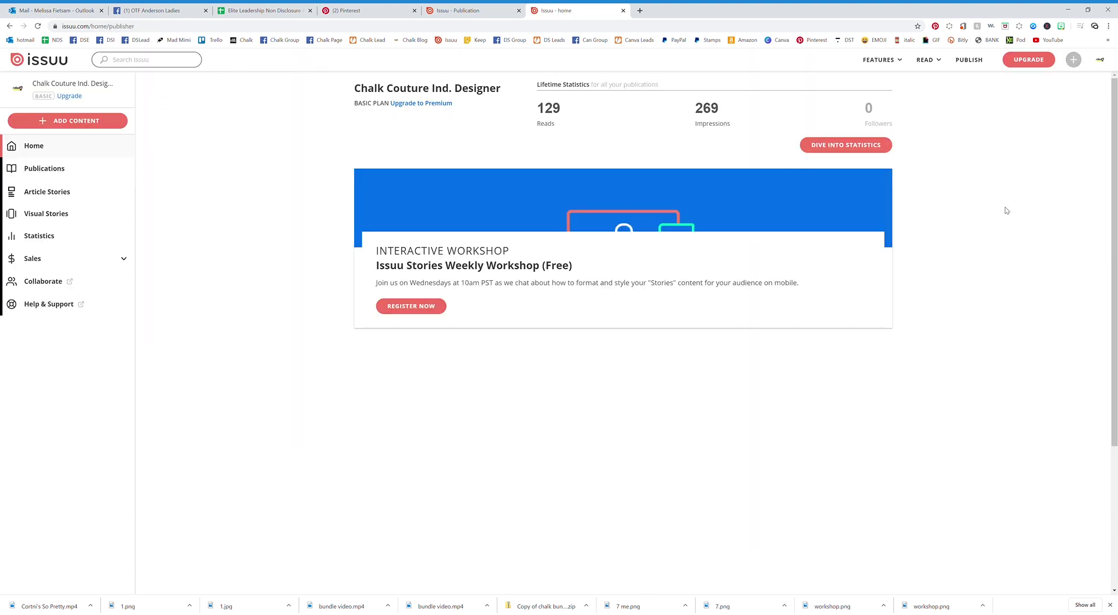
click(968, 62)
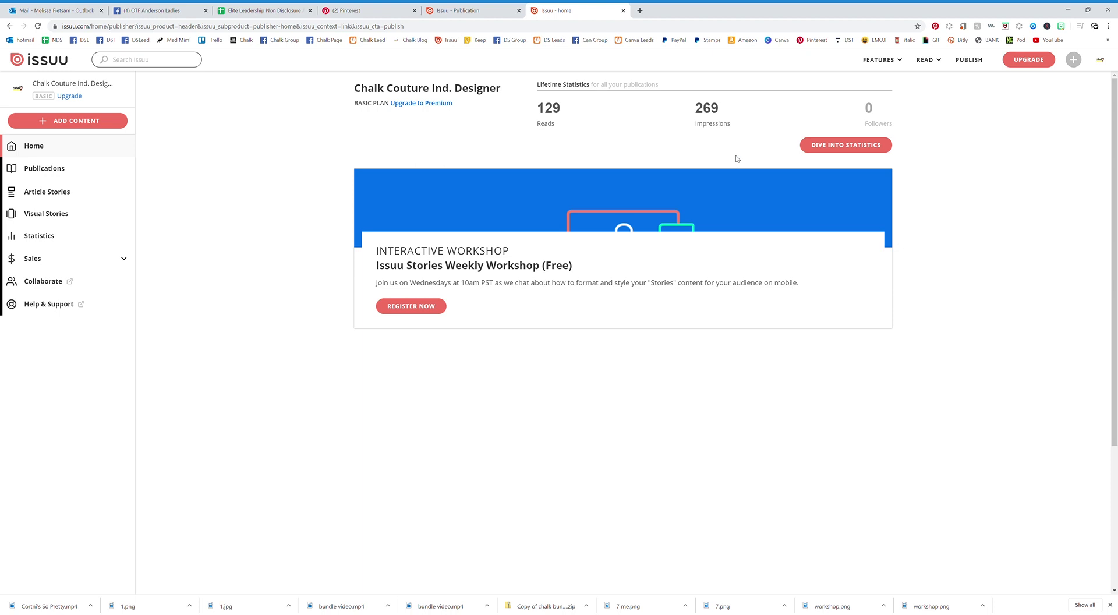
click(975, 64)
Step: Start a new draft titled 'Summer Catalog' with publication type Promotion/Marketing
click(84, 126)
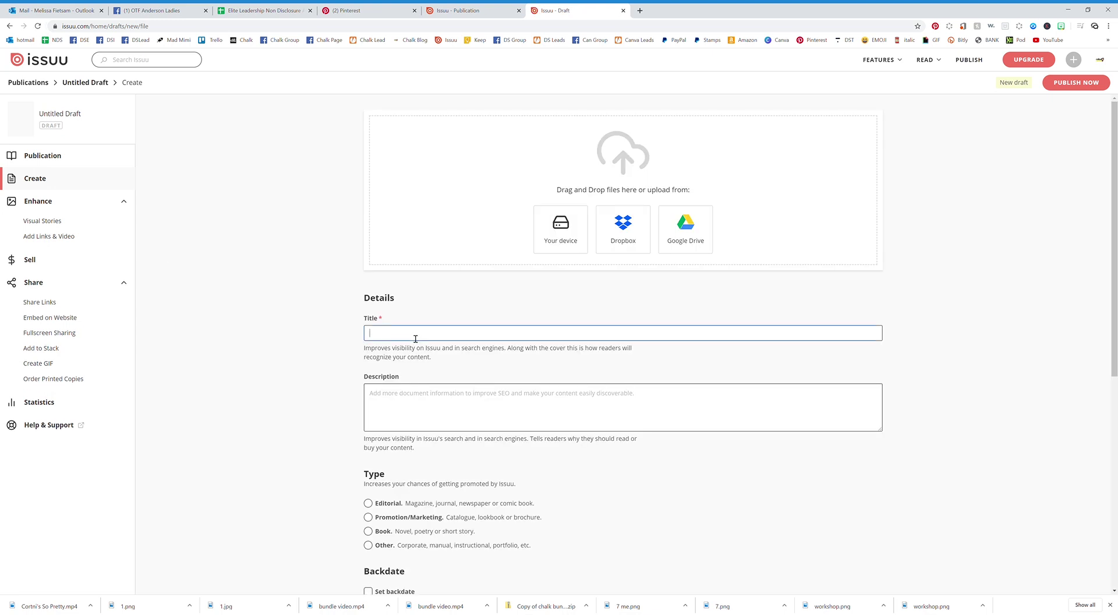
text(Summer Catalog)
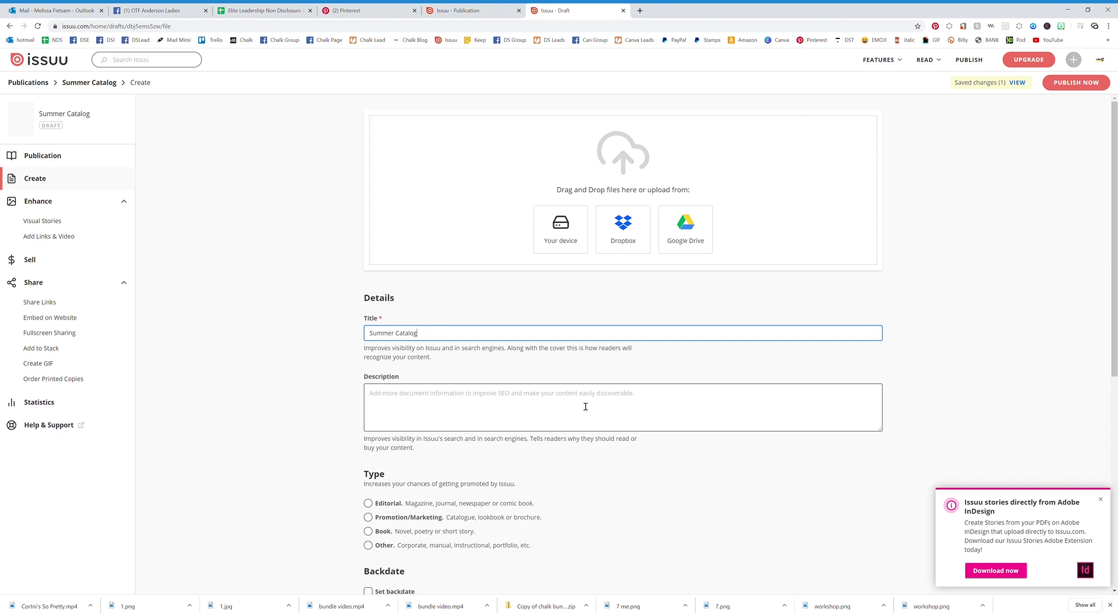
scroll(553, 402, down, 1)
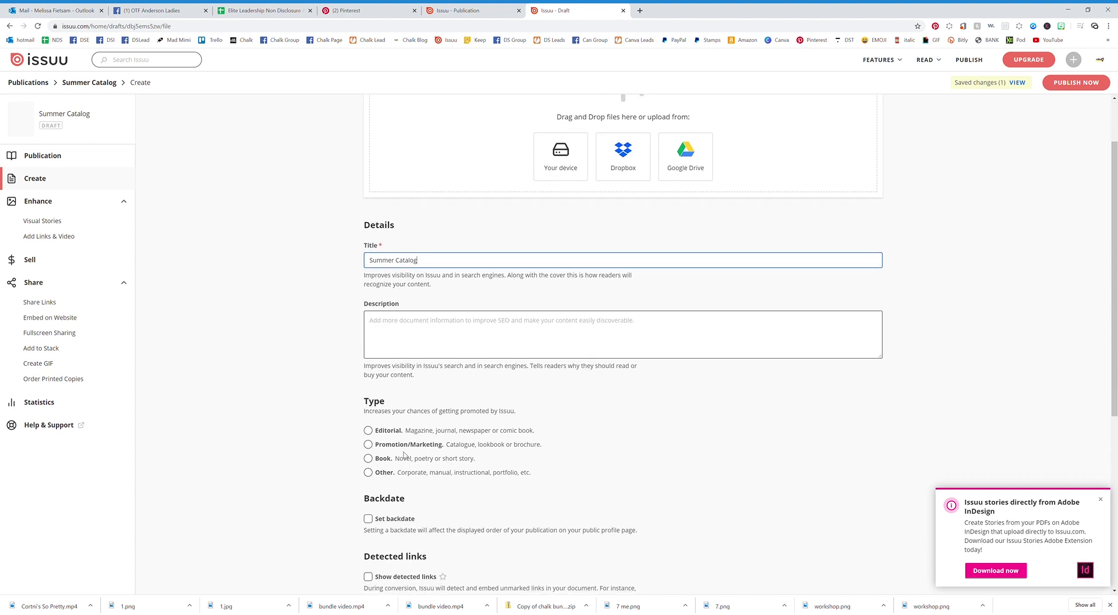
click(368, 444)
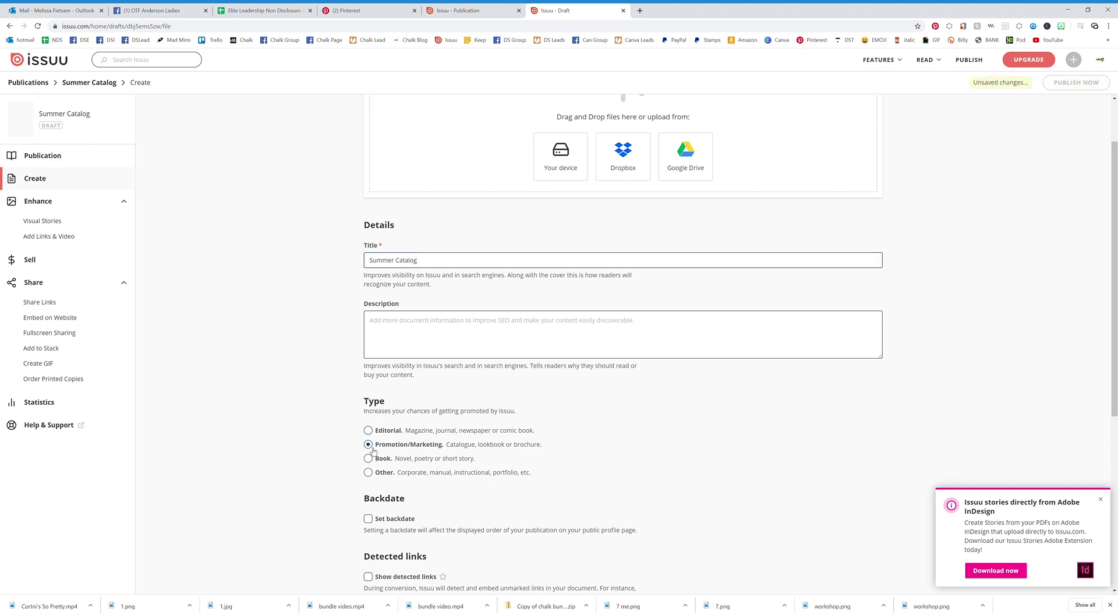
Step: Choose to upload the PDF from the computer
scroll(553, 474, down, 2)
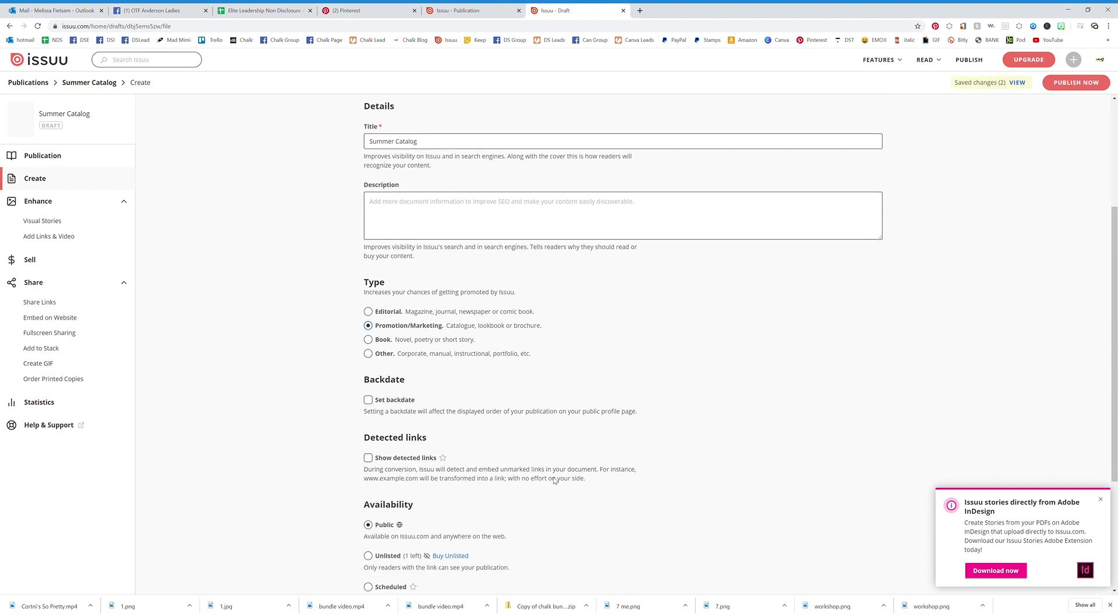
scroll(554, 480, down, 1)
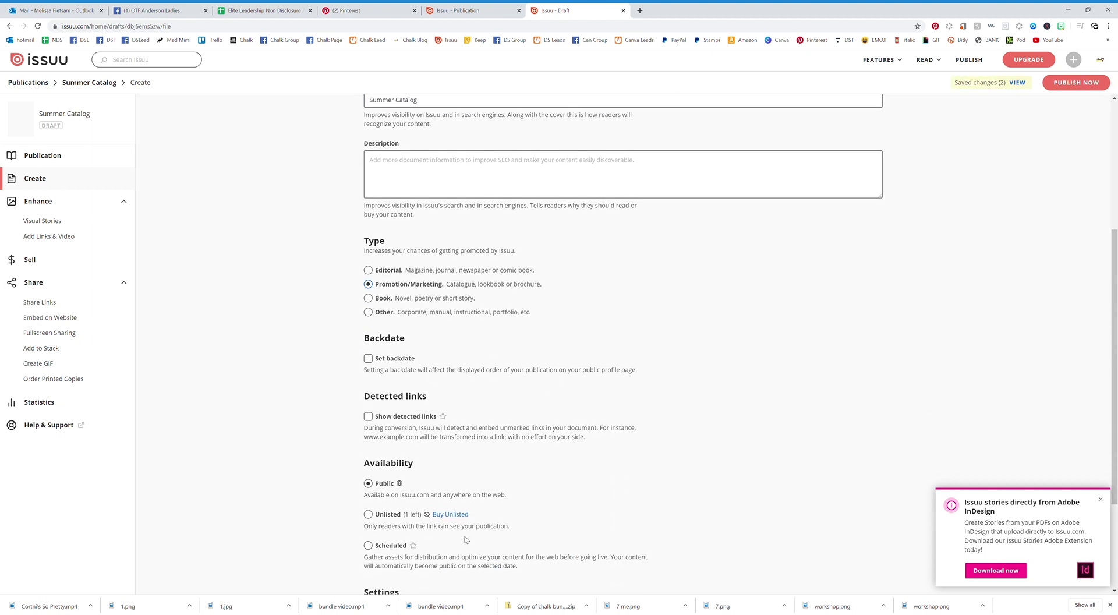
scroll(465, 551, down, 1)
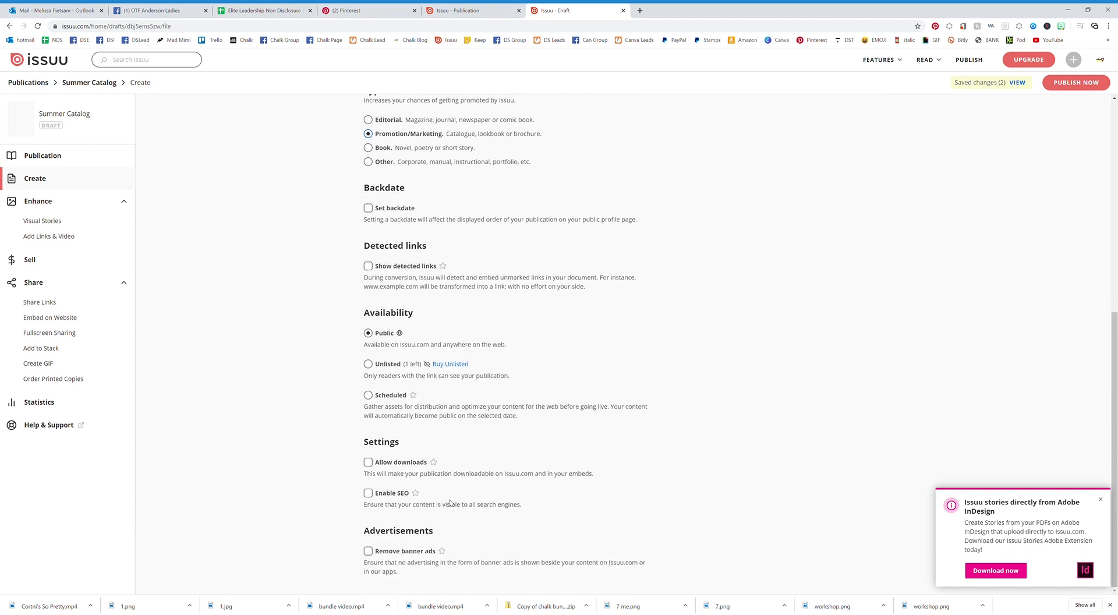
scroll(450, 503, up, 5)
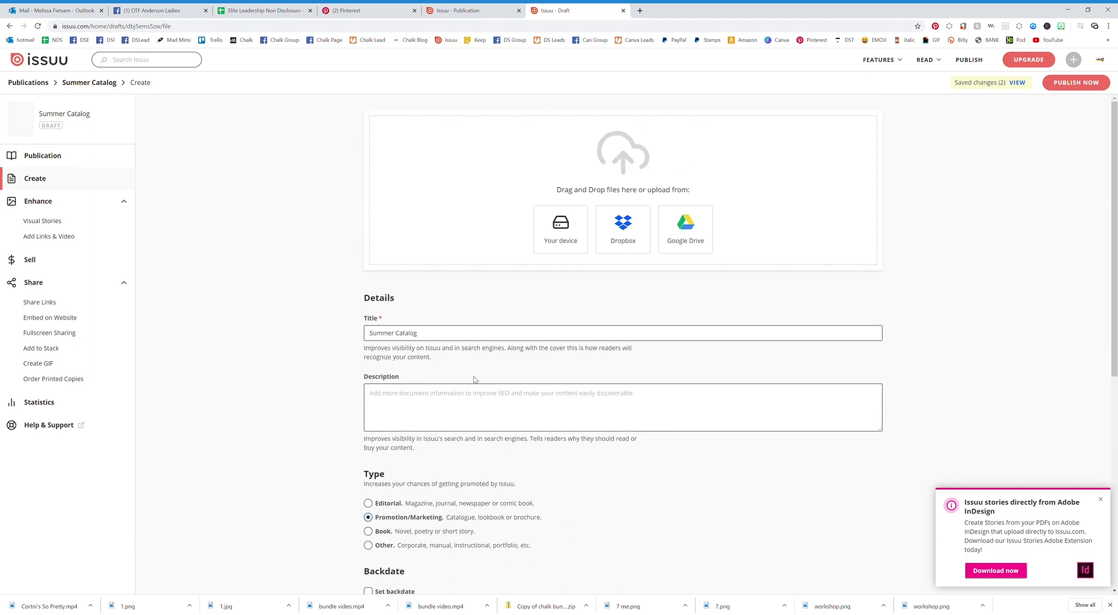
click(576, 229)
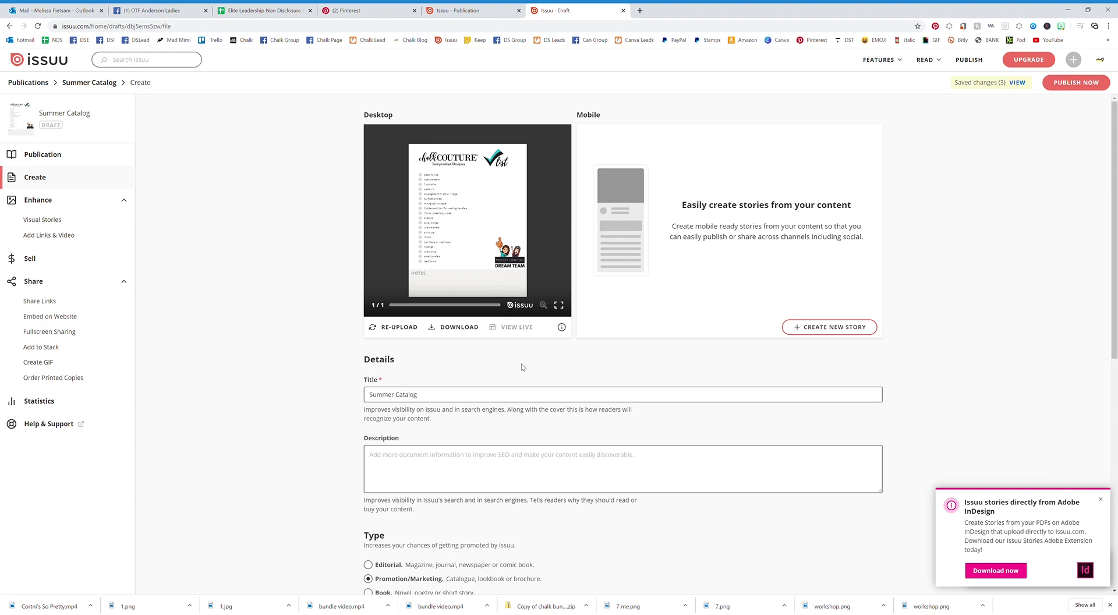
Step: Upload event checklist.pdf into the draft and scroll to its Desktop preview
scroll(1041, 170, down, 1)
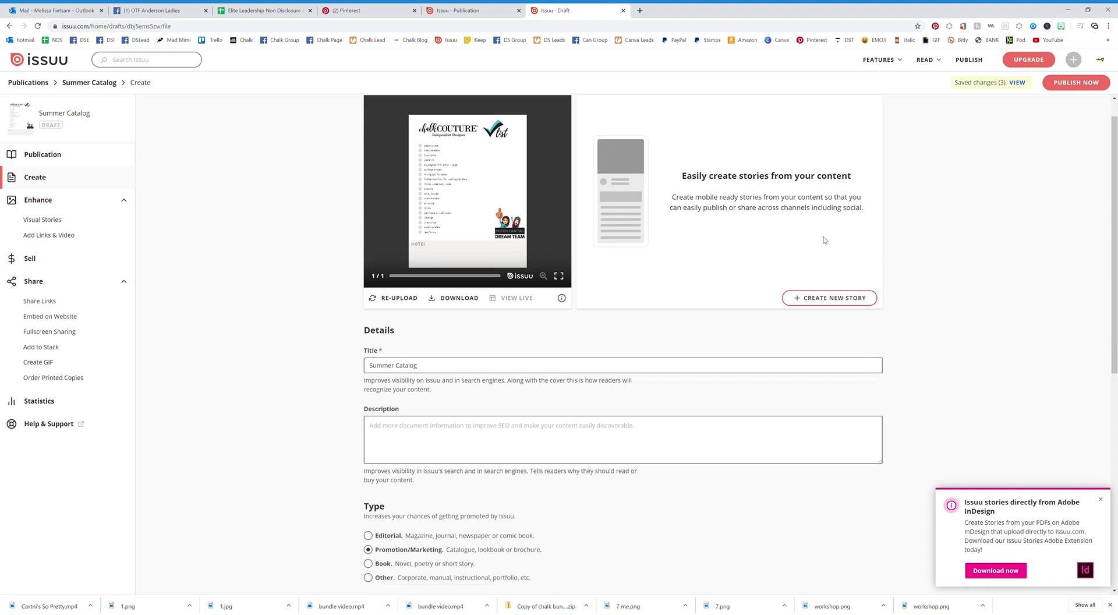
Step: Publish Summer Catalog from Share Links, copy its Issuu link, and return home
click(39, 302)
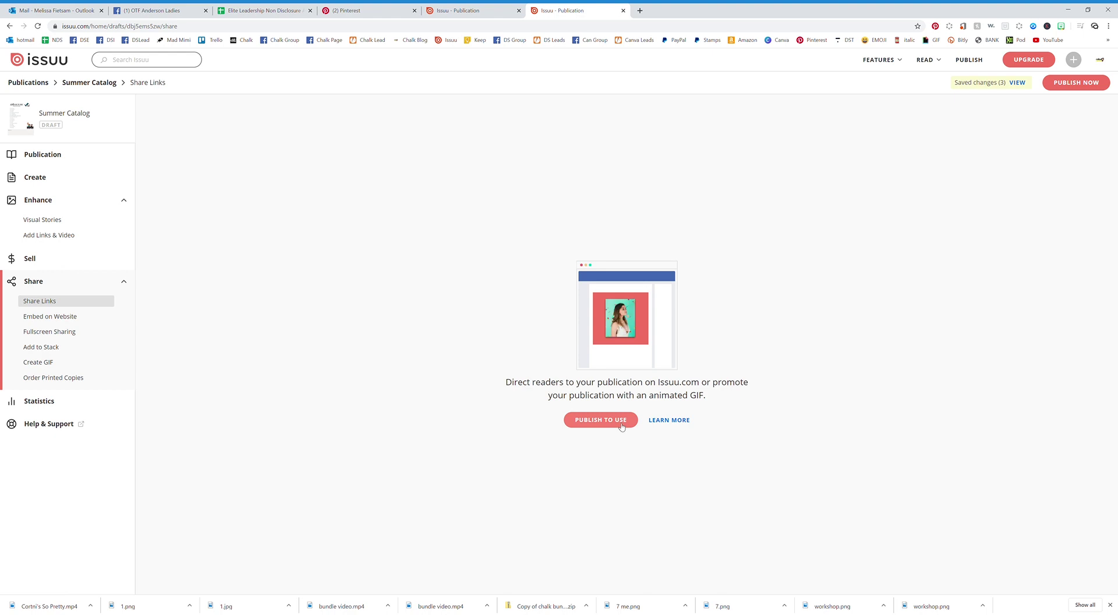
click(621, 425)
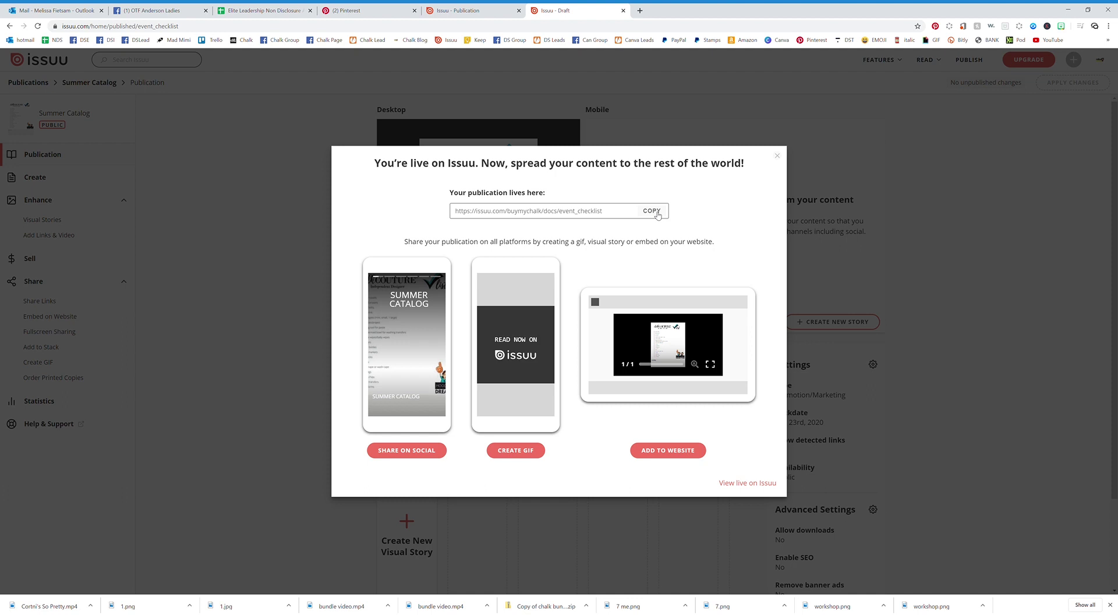
click(657, 213)
click(958, 386)
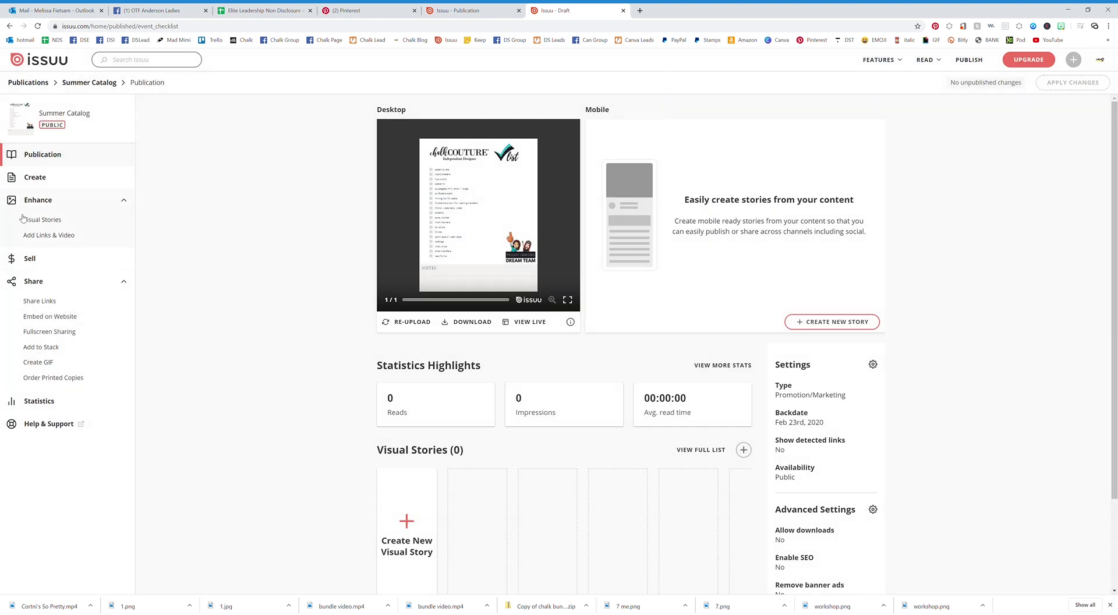
click(46, 67)
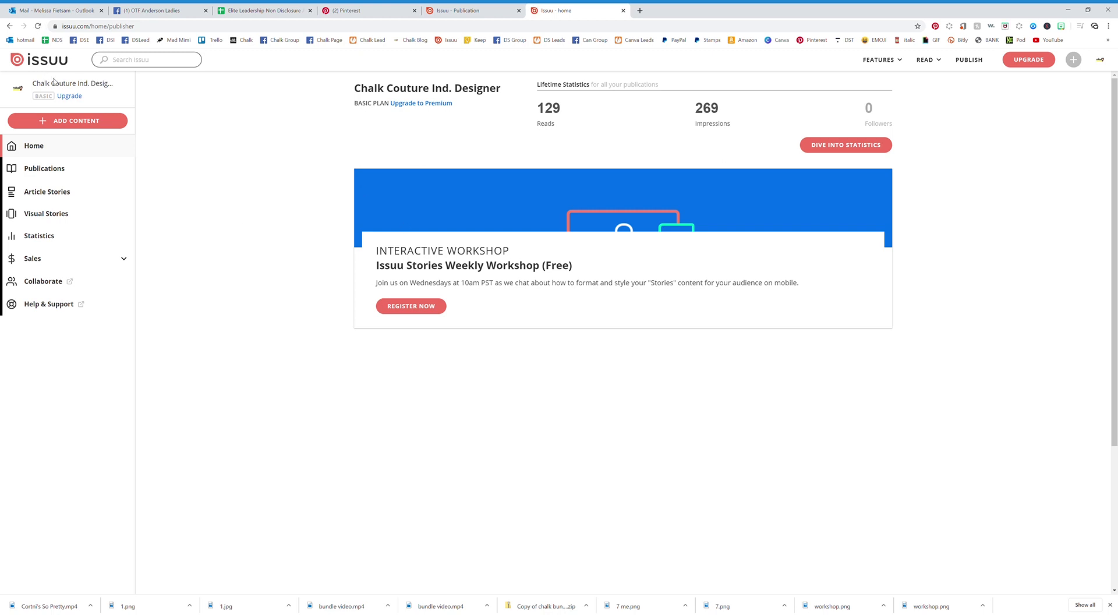
Step: Reopen Summer Catalog from Publications, copy its Issuu link again, and return home
click(70, 173)
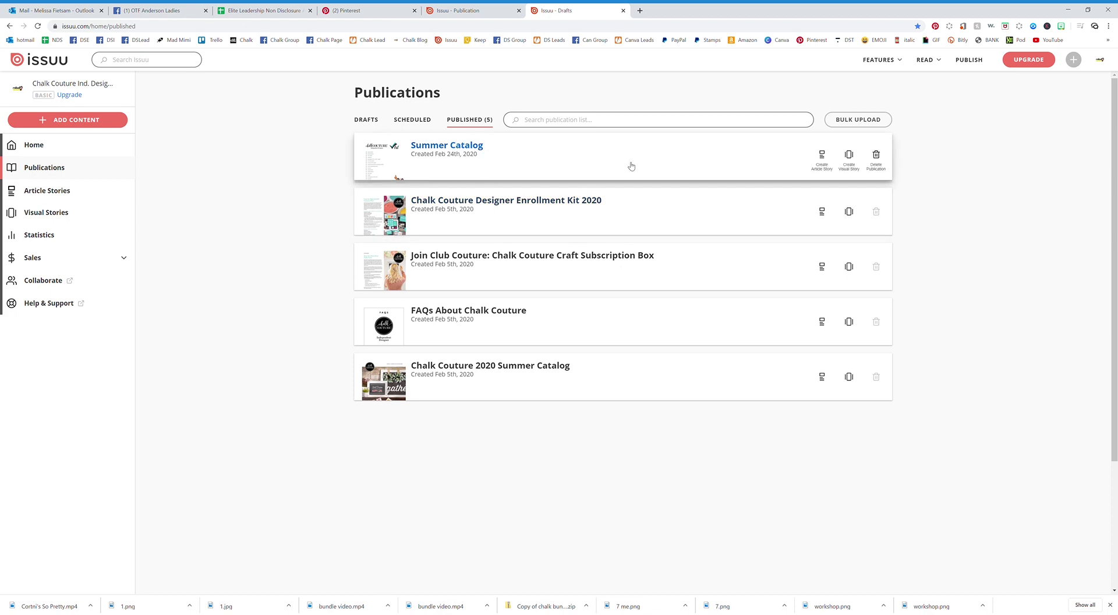
click(577, 163)
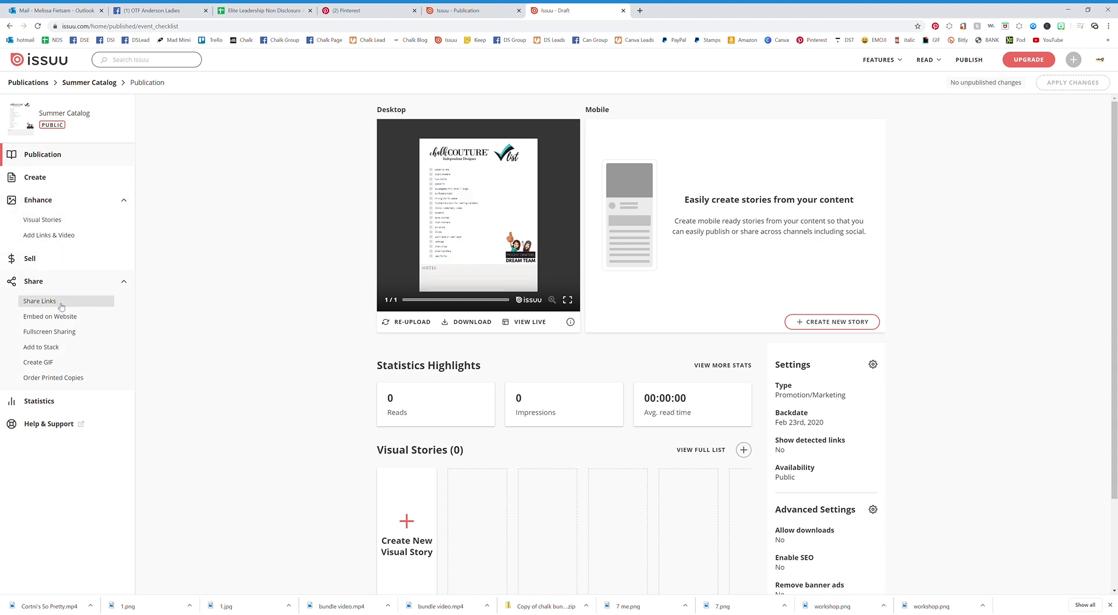
click(60, 303)
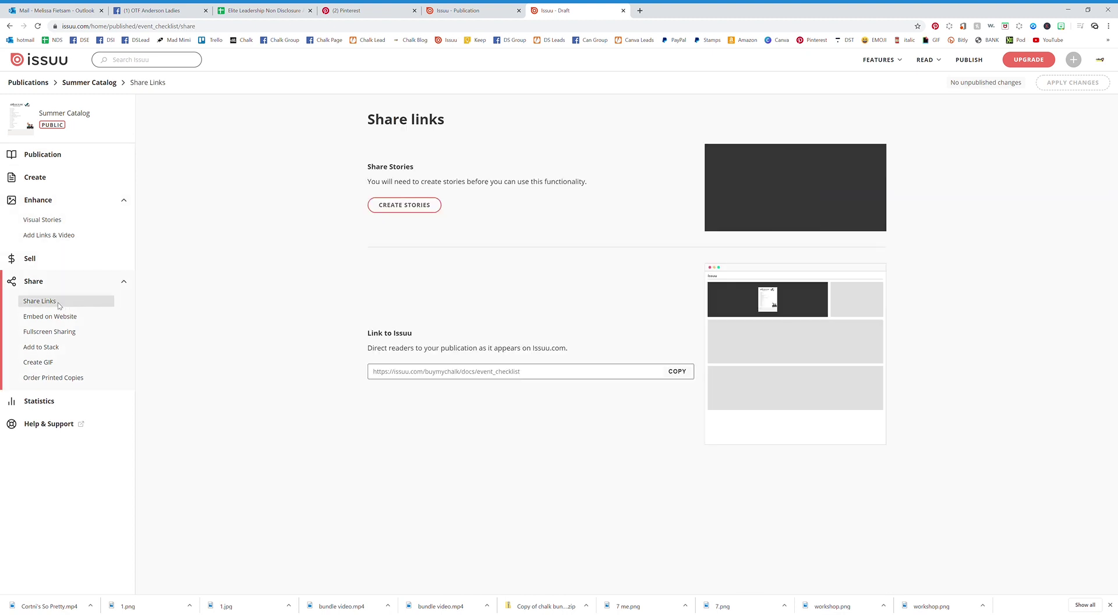
click(676, 375)
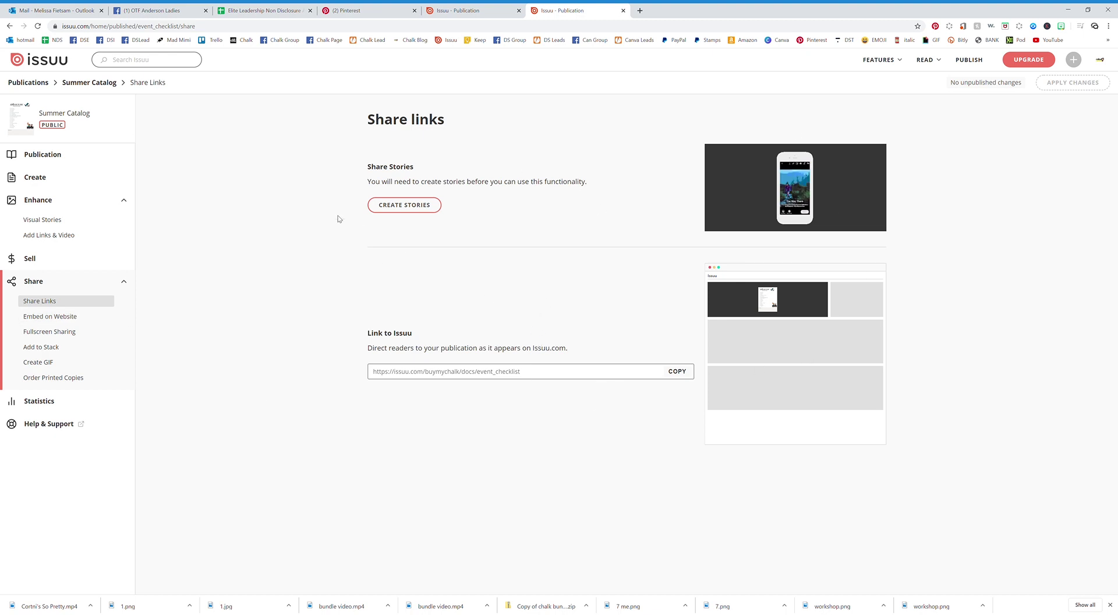
click(50, 66)
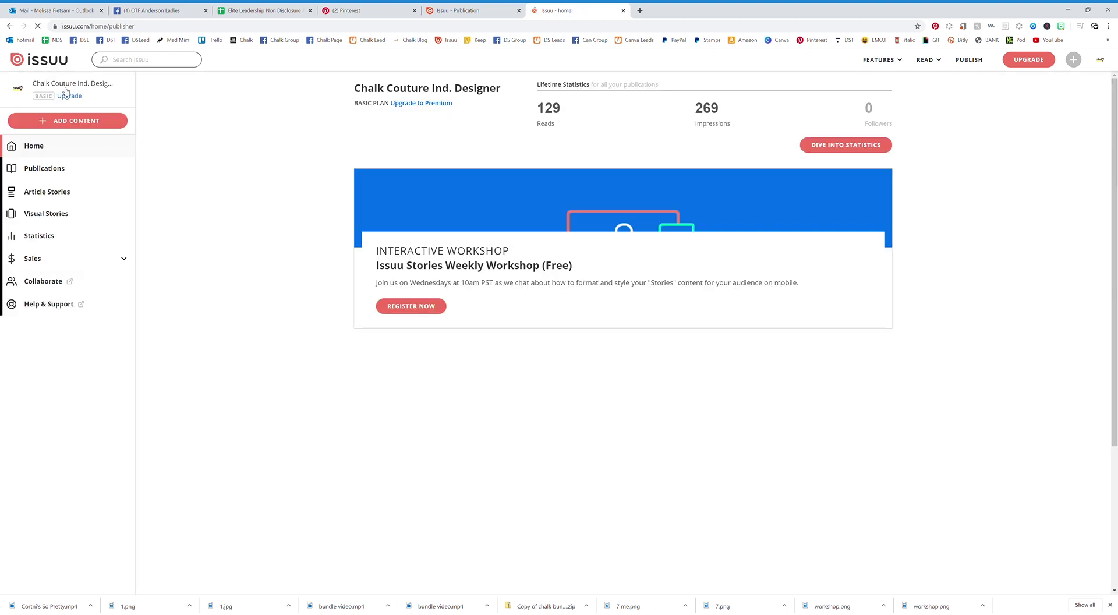